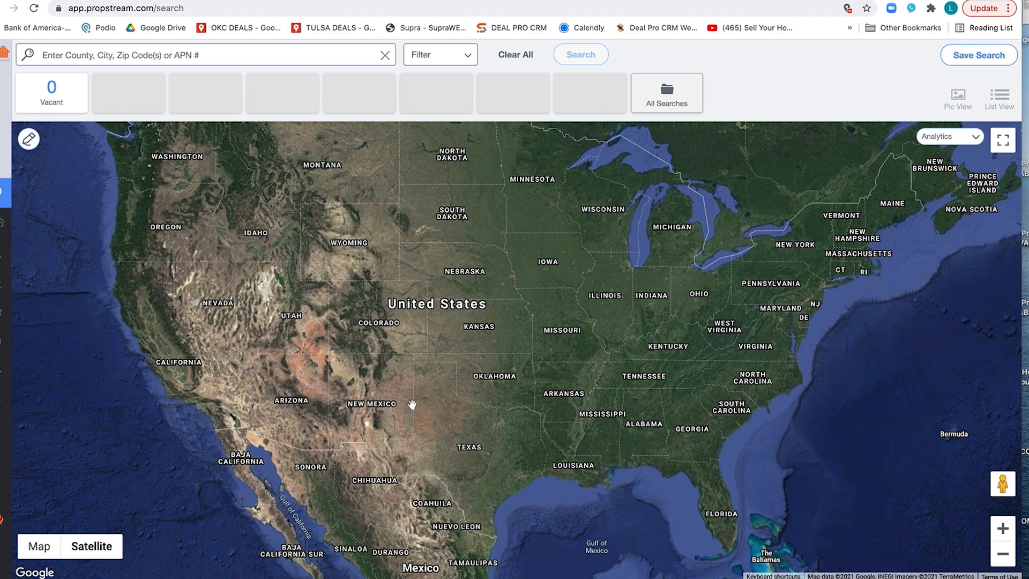
# Step: Search for properties in Tulsa County, OK
pyautogui.click(273, 57)
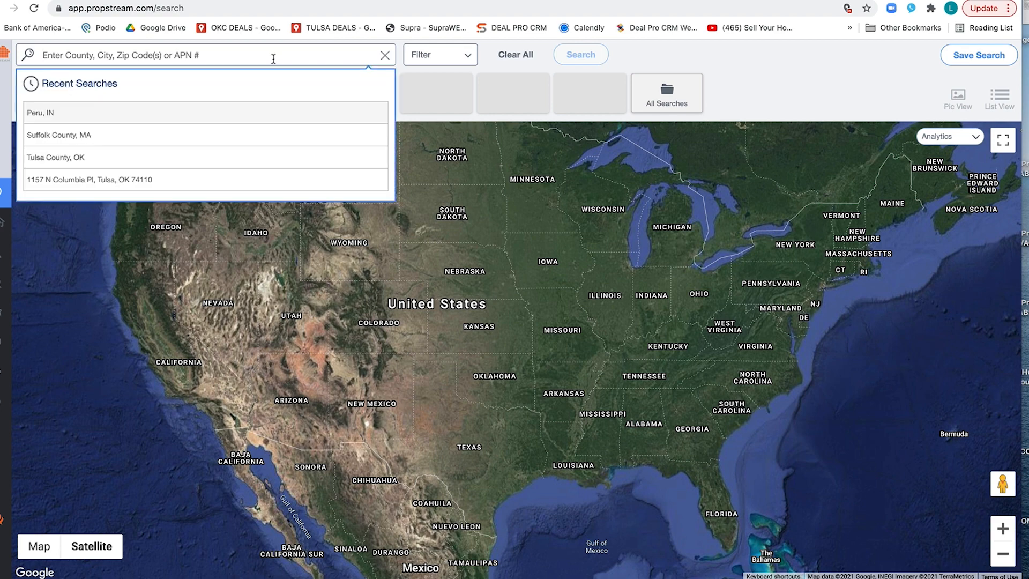
pyautogui.write('Tuls')
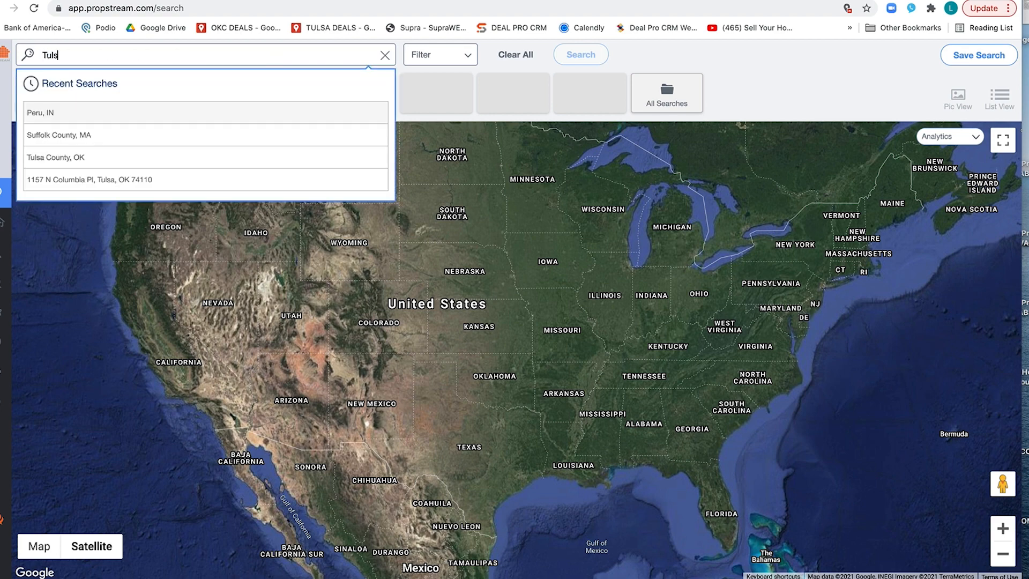
pyautogui.write('a ,')
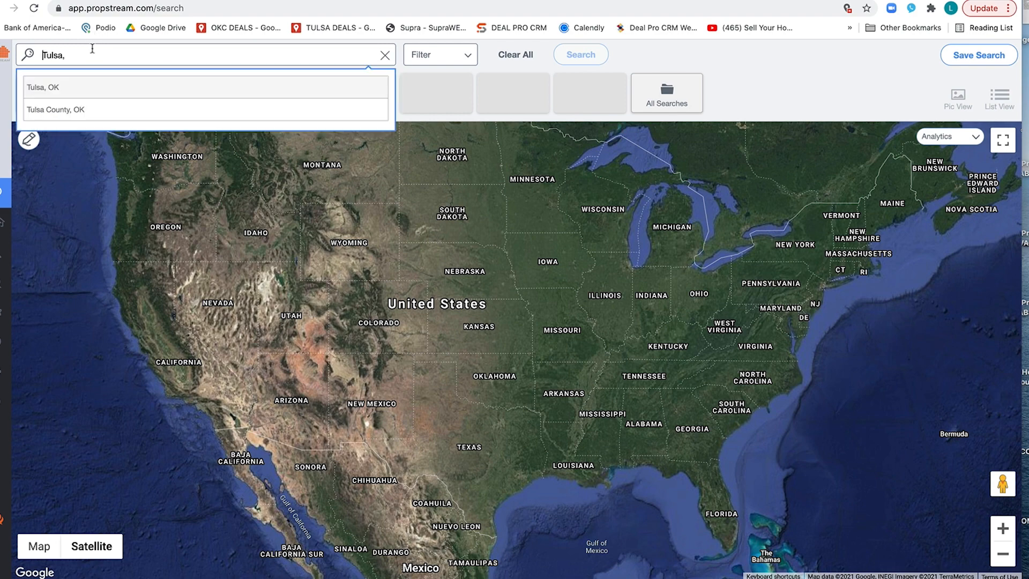
pyautogui.click(61, 111)
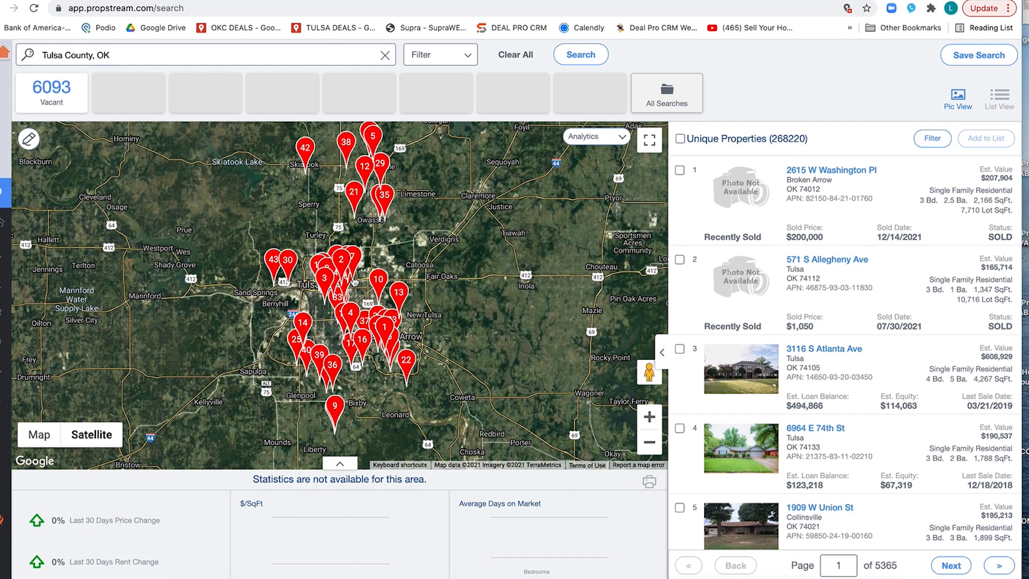
# Step: Filter the county search by the Tax Delinquencies quick list and set Owner Occupied to No
pyautogui.click(455, 58)
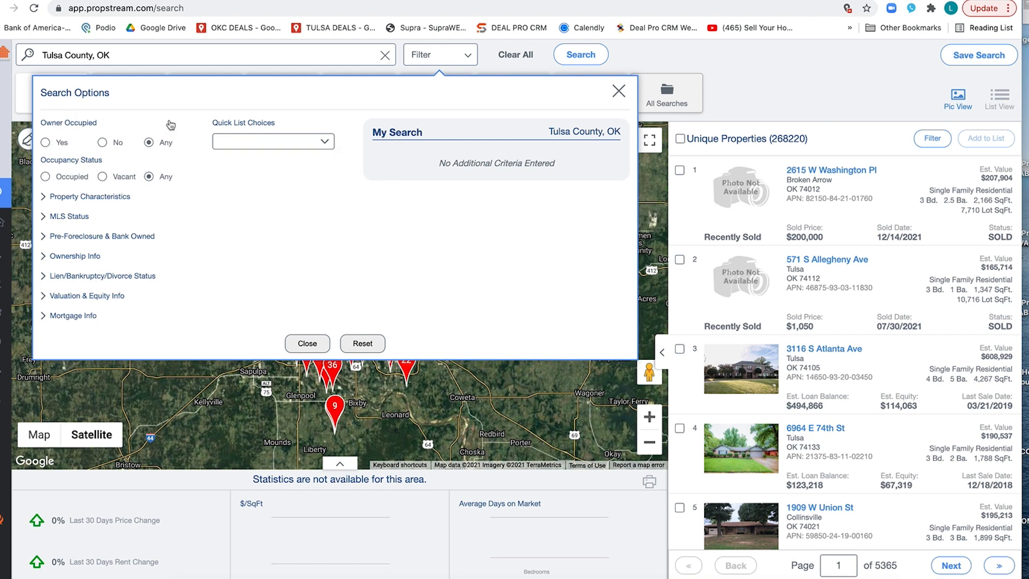
pyautogui.click(305, 143)
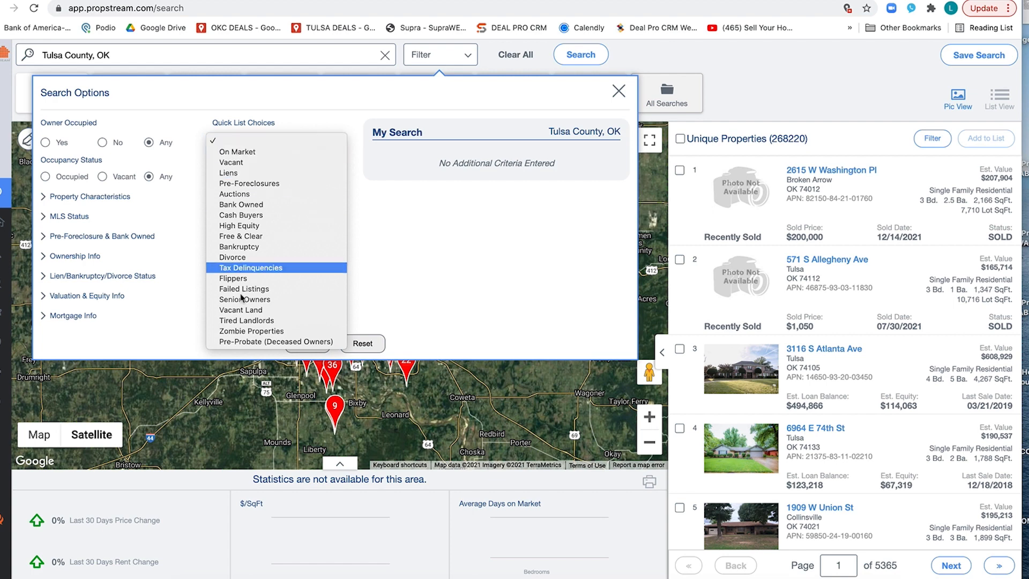
pyautogui.click(115, 121)
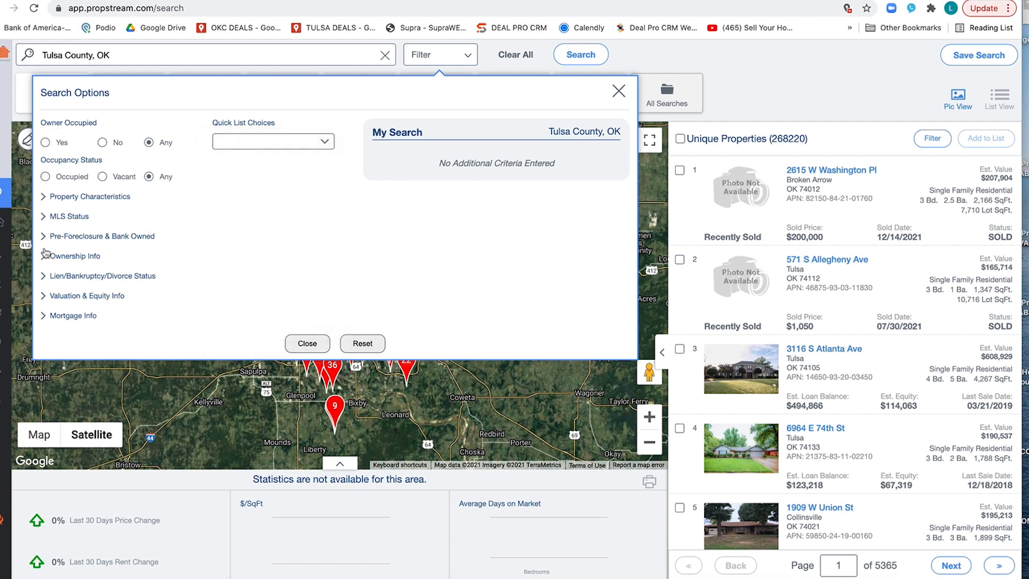
pyautogui.click(300, 146)
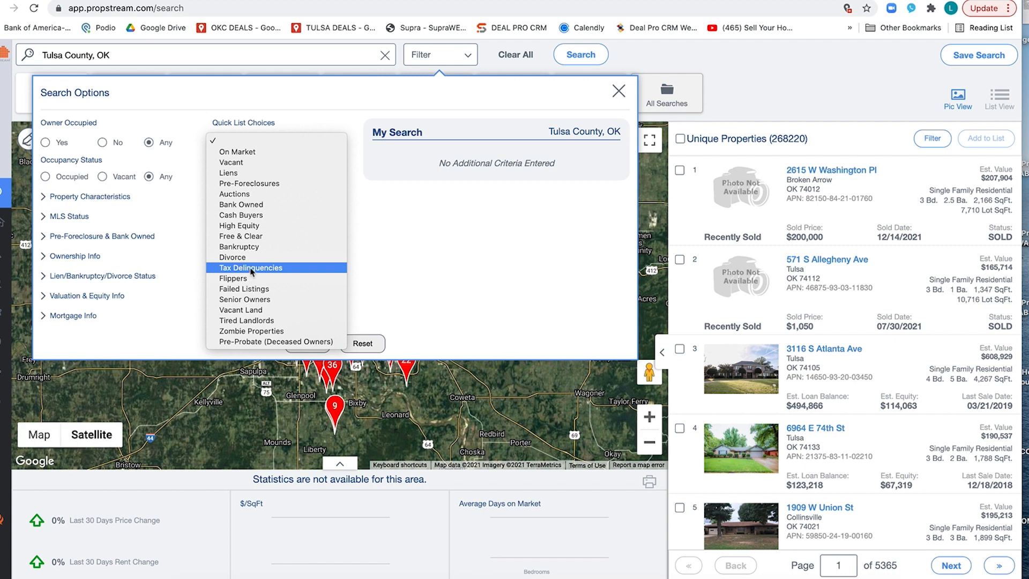
pyautogui.click(251, 268)
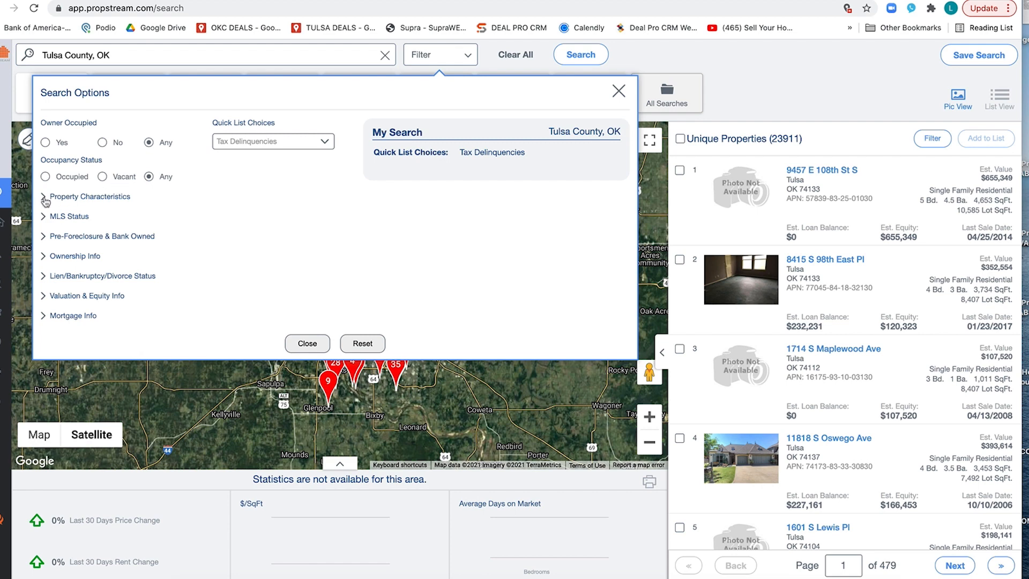
pyautogui.click(103, 144)
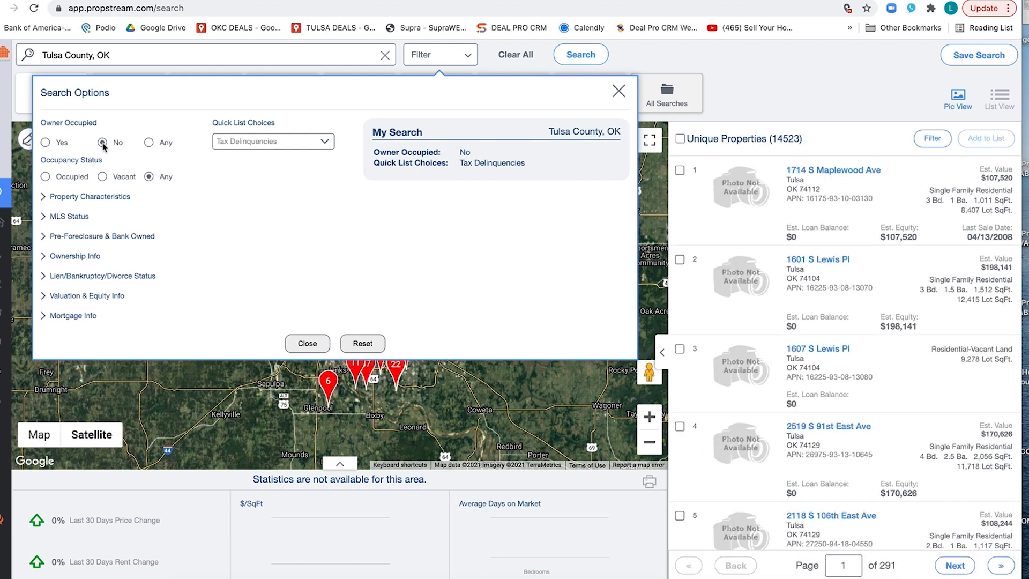
# Step: Restrict the property characteristics to the Residential classification and the Single Family property type
pyautogui.click(56, 198)
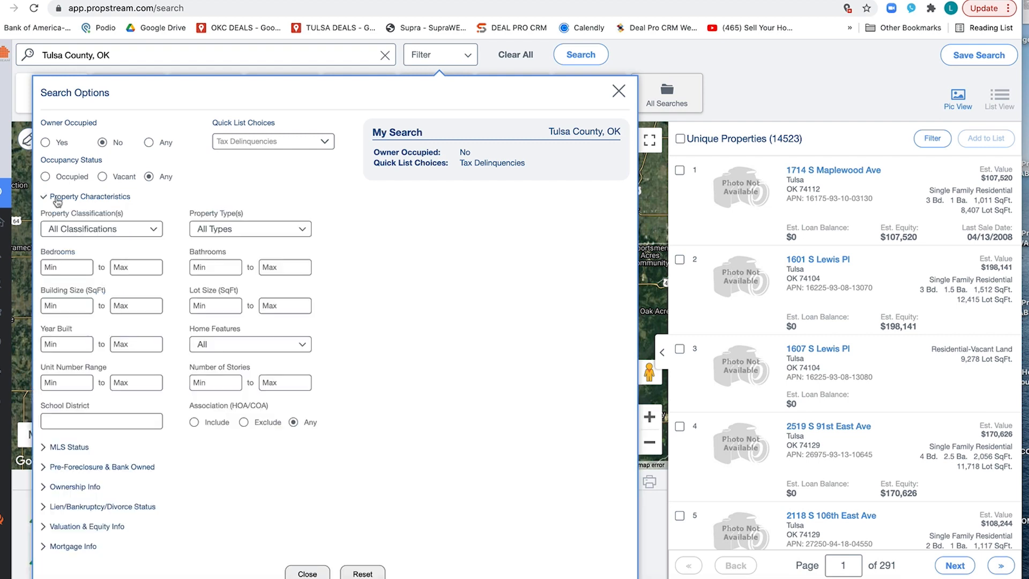
pyautogui.click(105, 229)
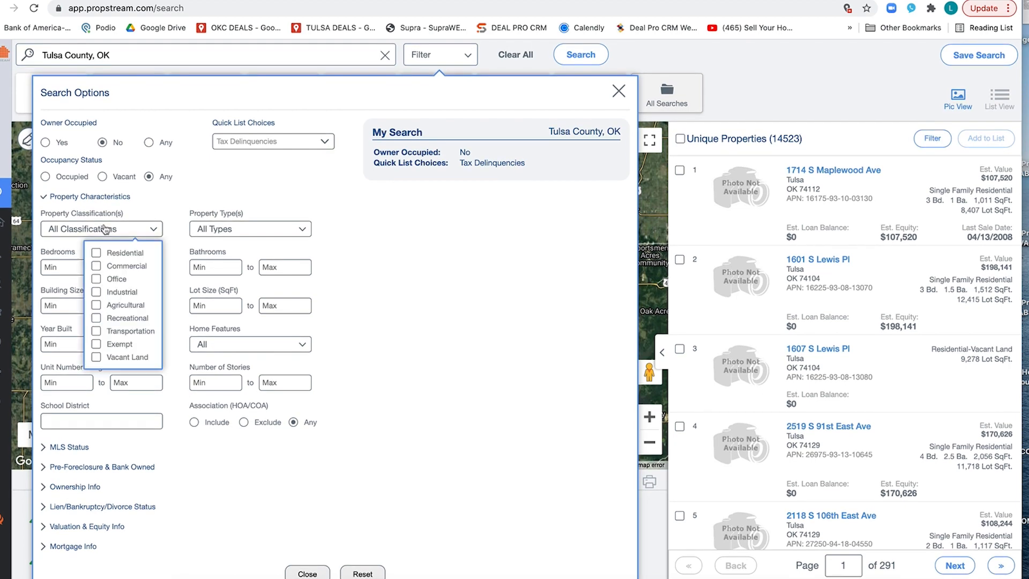
pyautogui.click(96, 253)
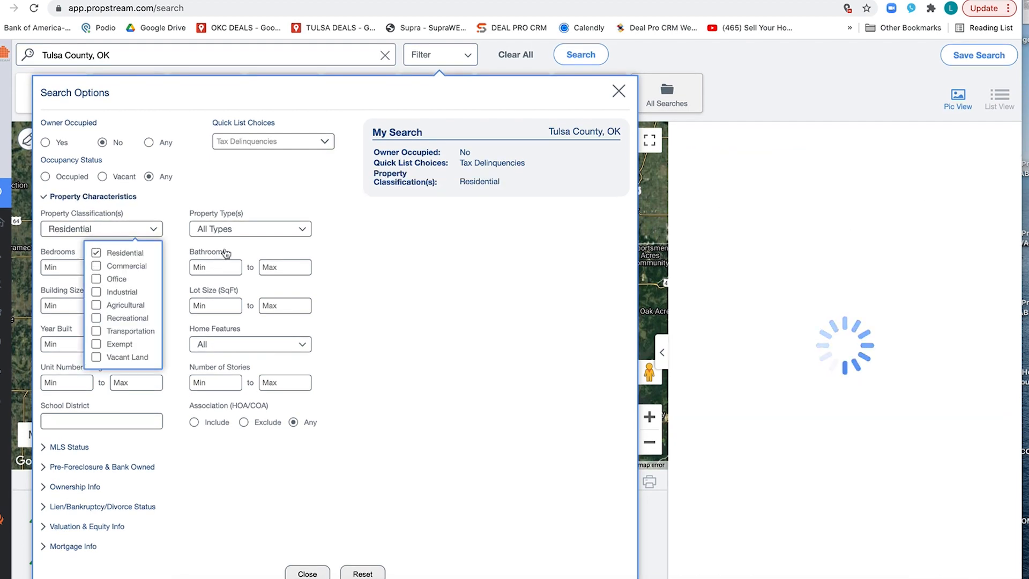
pyautogui.click(242, 236)
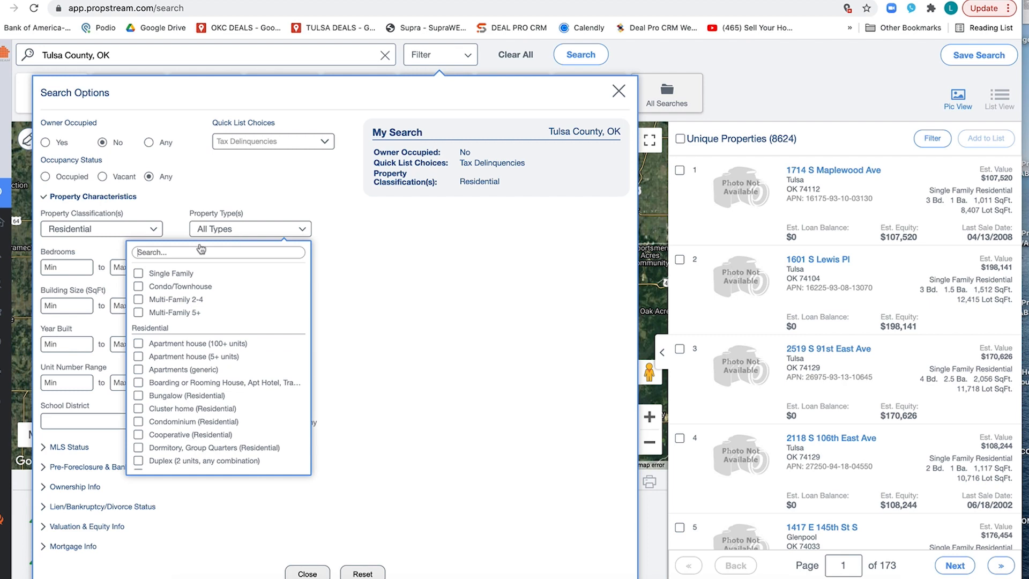
pyautogui.click(138, 273)
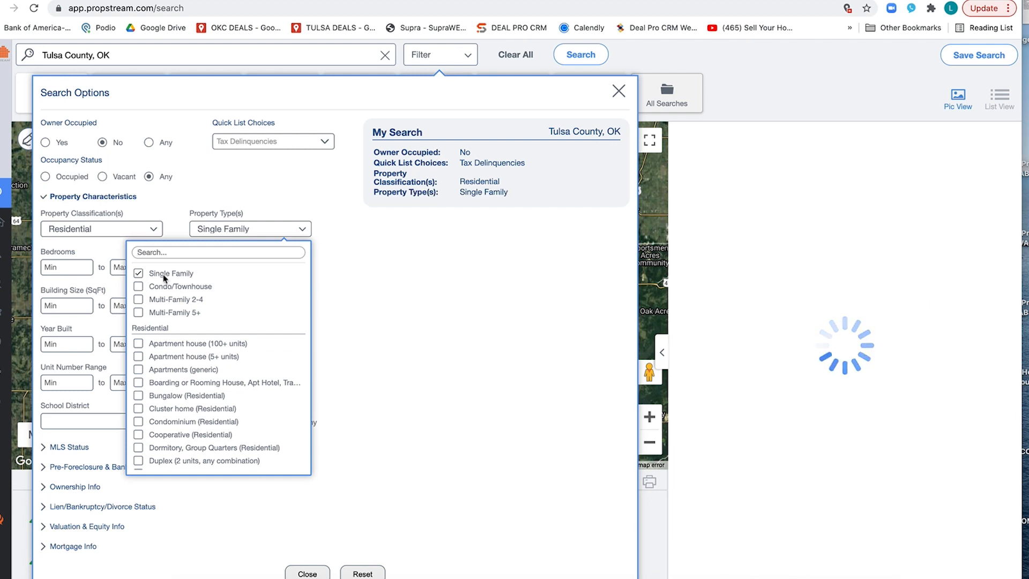
pyautogui.click(411, 333)
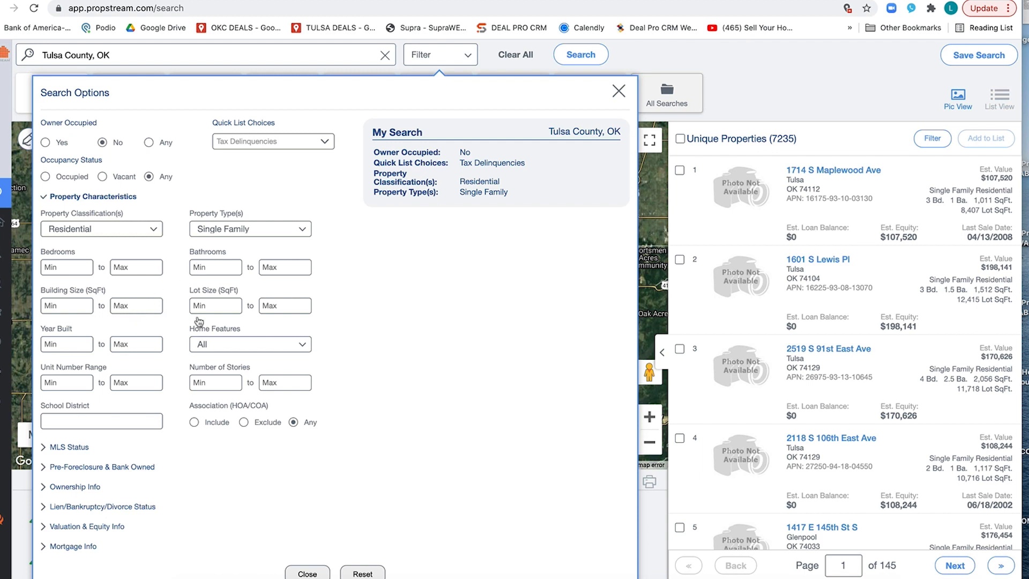
# Step: Set the Year Built range from 1900 to 1995
pyautogui.click(75, 344)
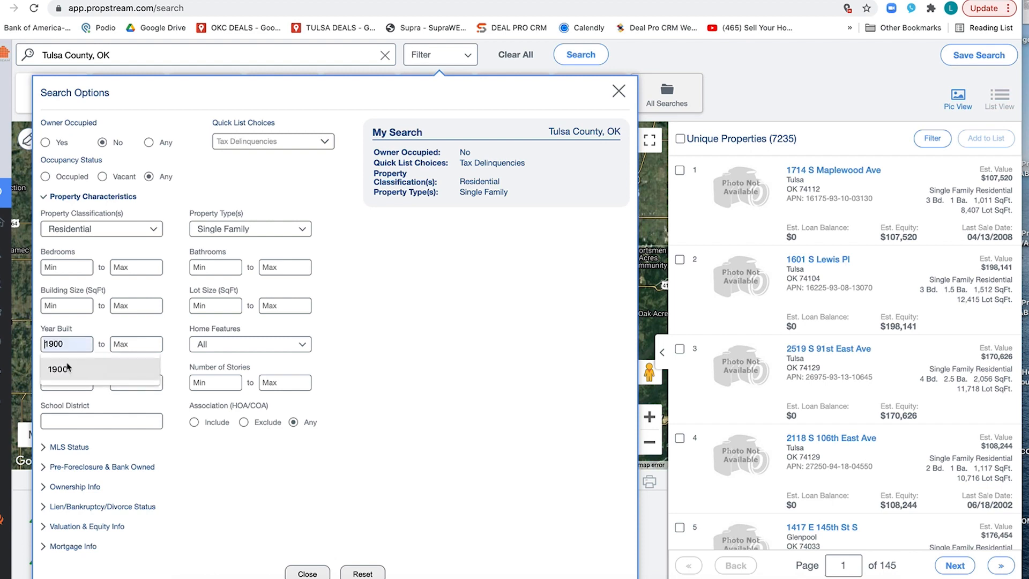
pyautogui.click(67, 367)
pyautogui.click(147, 345)
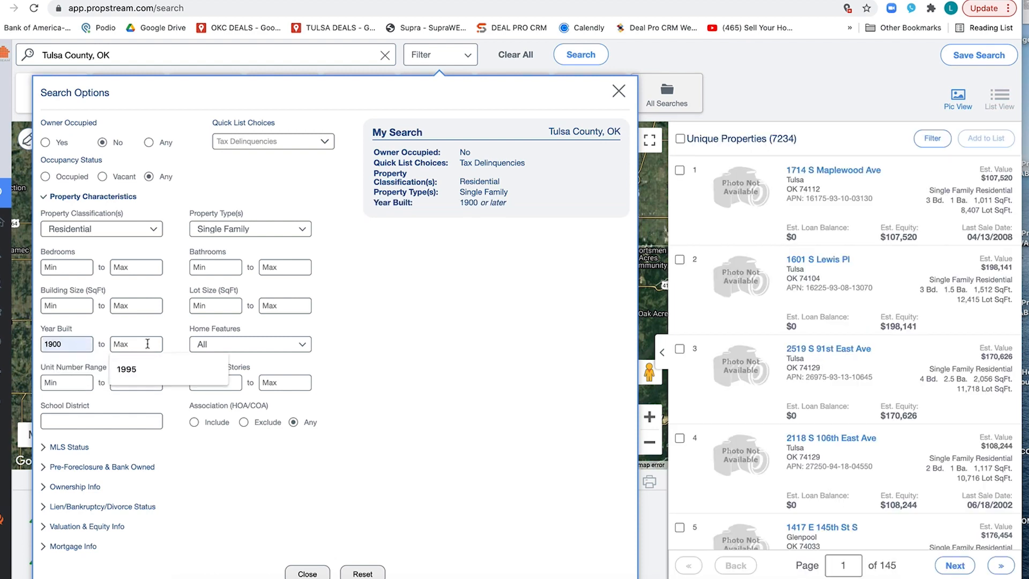
pyautogui.click(132, 368)
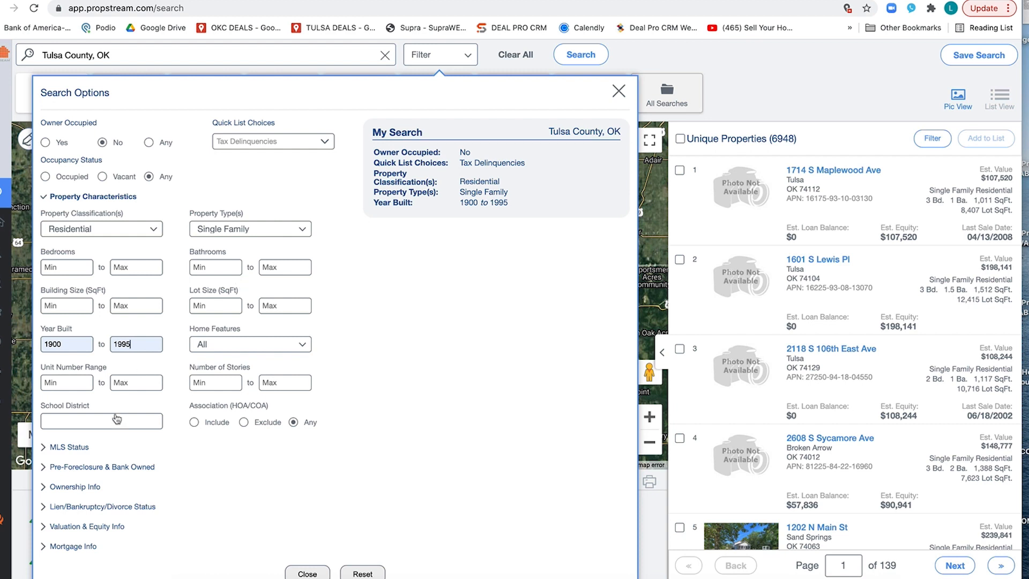
pyautogui.click(84, 468)
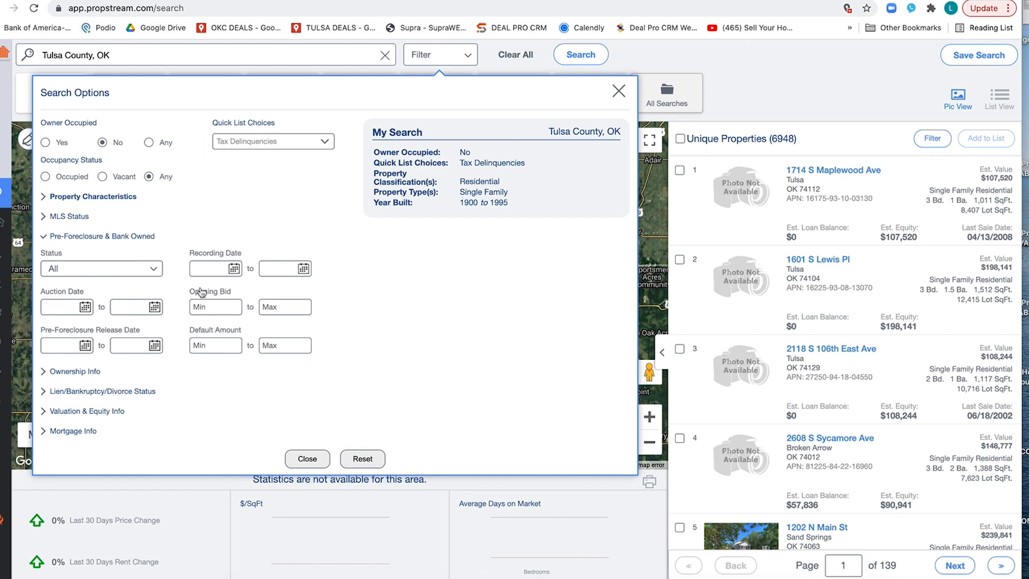
pyautogui.click(155, 270)
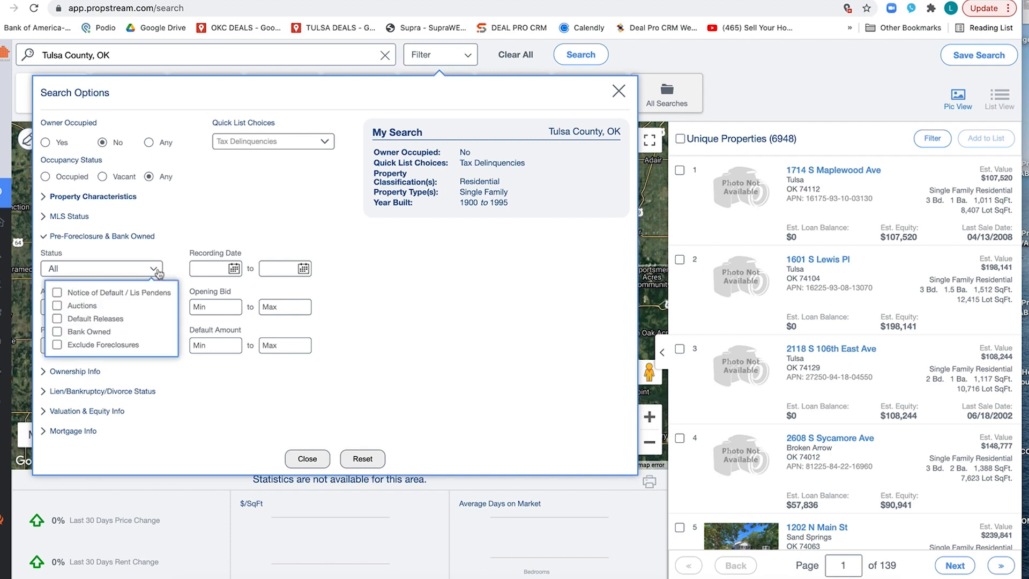
pyautogui.click(222, 223)
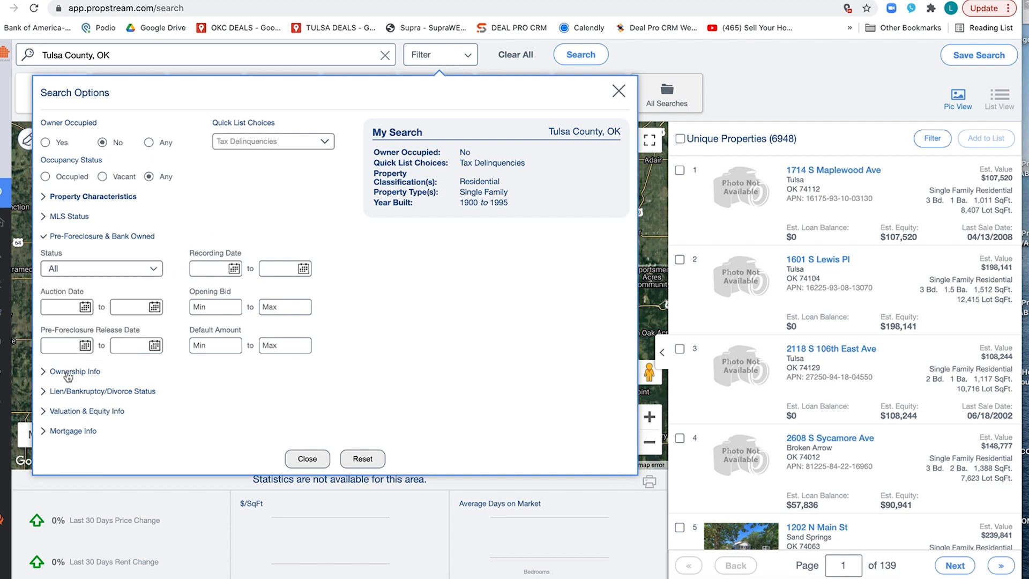
# Step: Limit the owner type in the ownership criteria to Individual and Trust
pyautogui.click(67, 373)
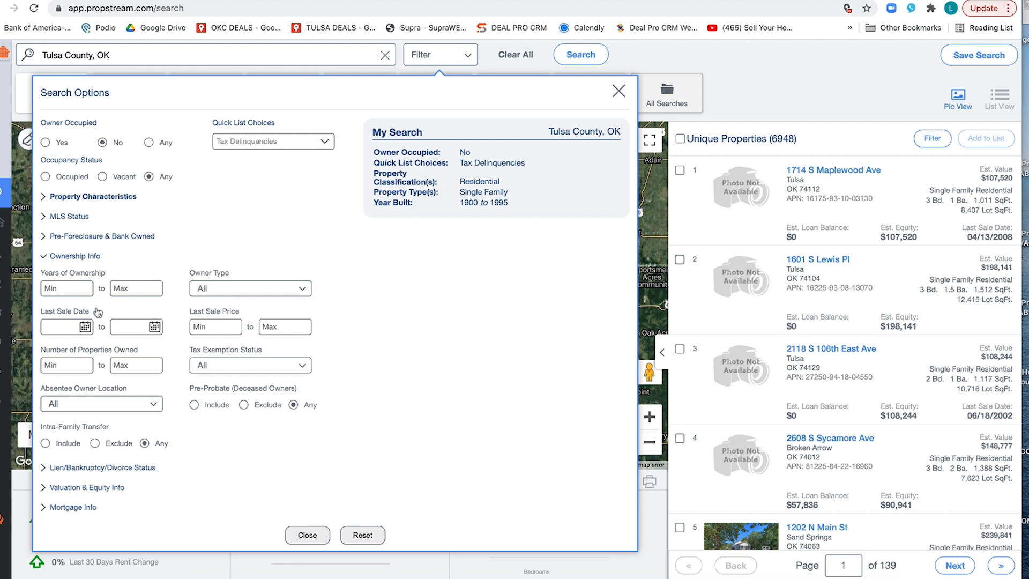
pyautogui.click(233, 296)
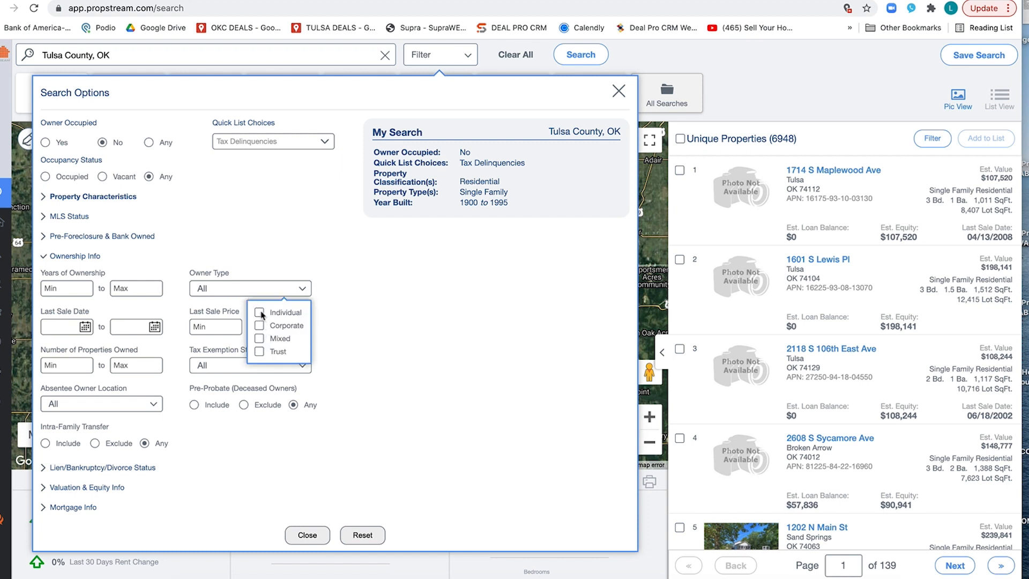
pyautogui.click(383, 347)
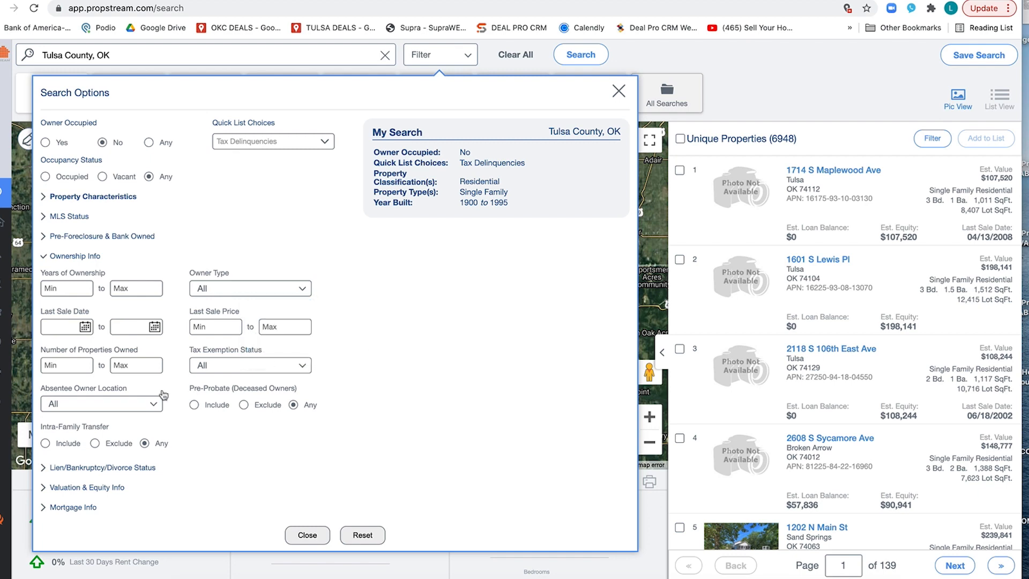
pyautogui.click(240, 293)
pyautogui.click(259, 313)
pyautogui.click(259, 351)
pyautogui.click(357, 371)
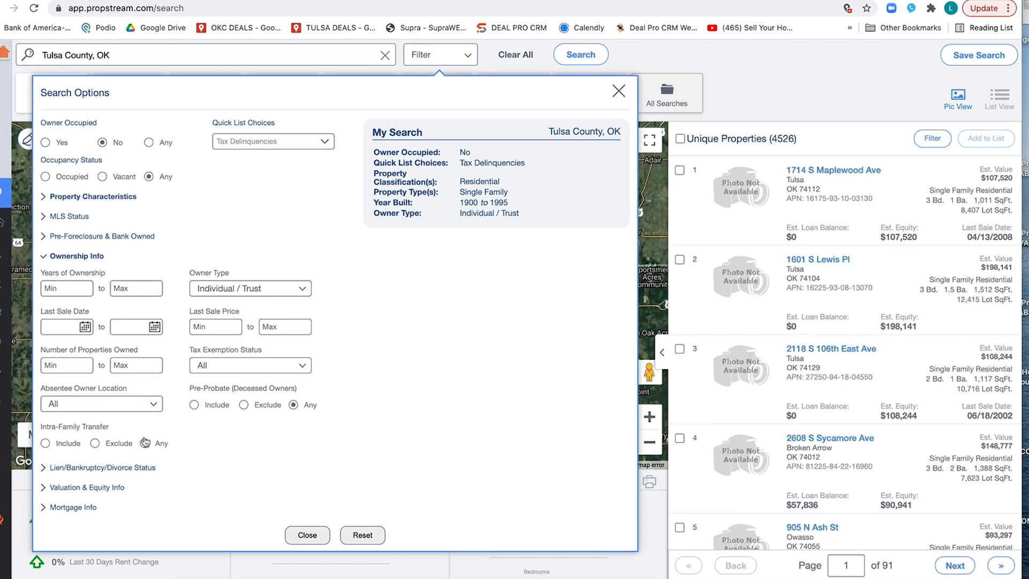
pyautogui.click(102, 467)
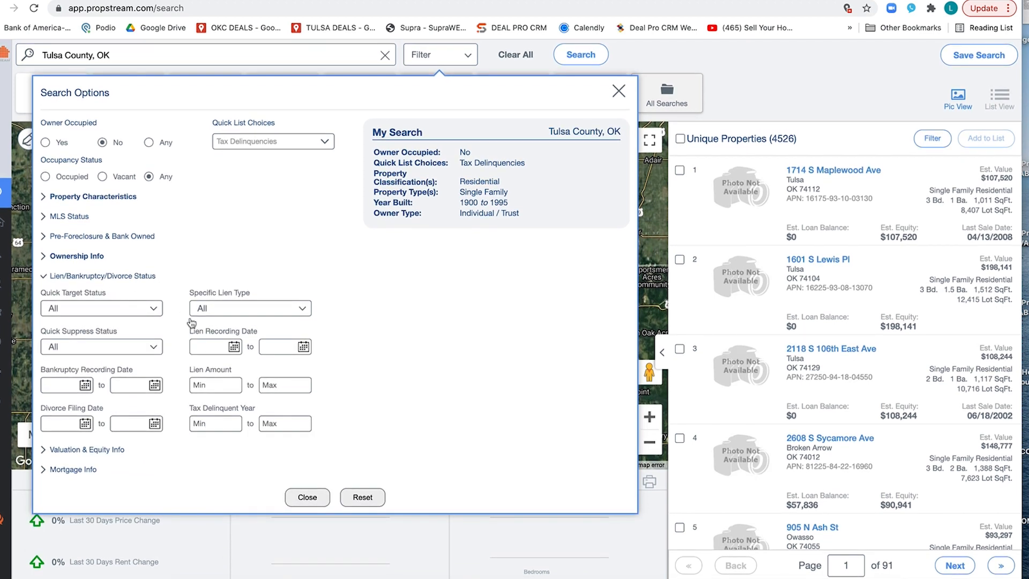
pyautogui.moveTo(468, 166)
pyautogui.click(78, 451)
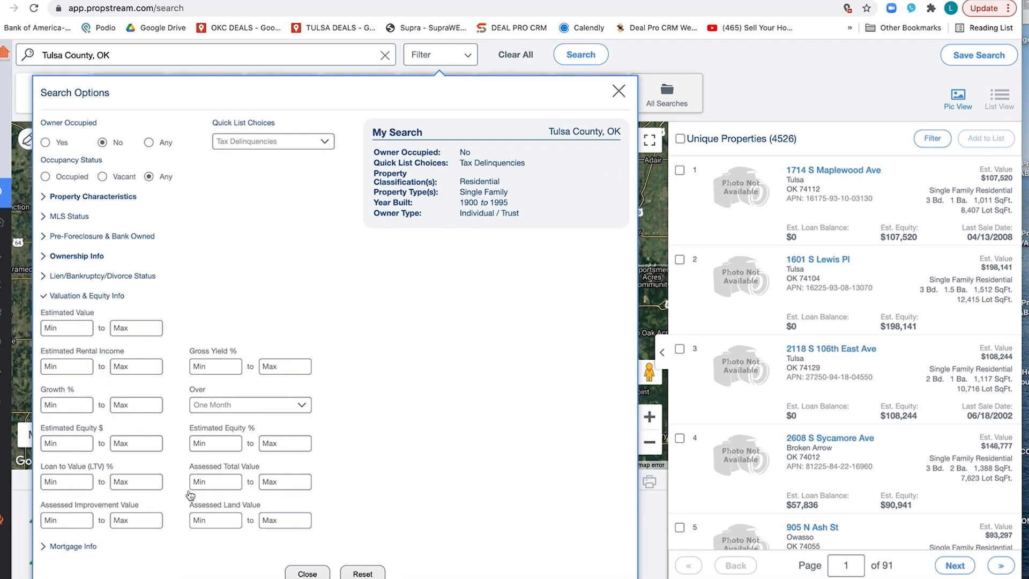
# Step: Set the minimum Years of Ownership to 5 in the ownership criteria
pyautogui.click(87, 257)
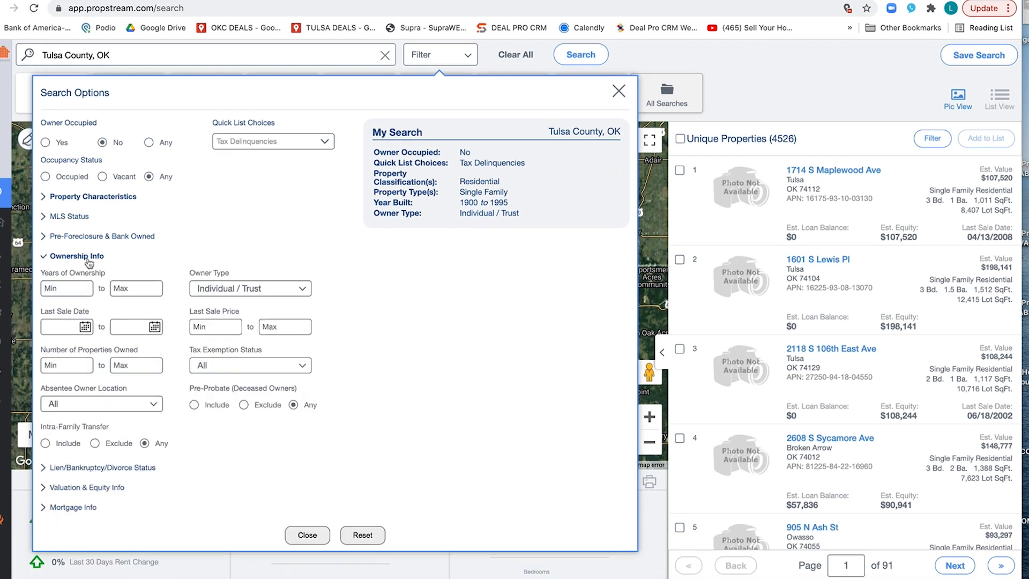
pyautogui.click(68, 291)
pyautogui.write('5')
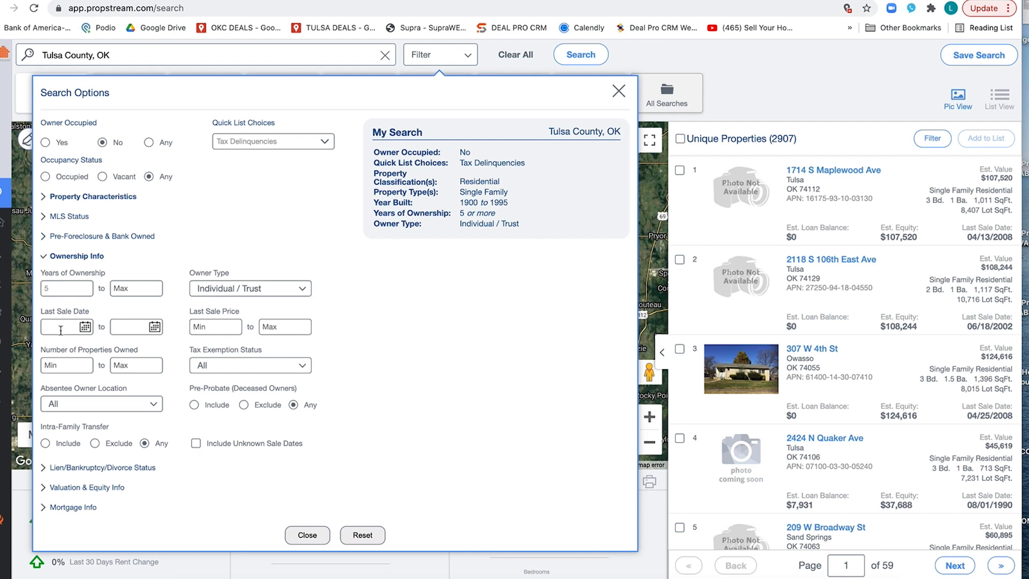
pyautogui.click(74, 506)
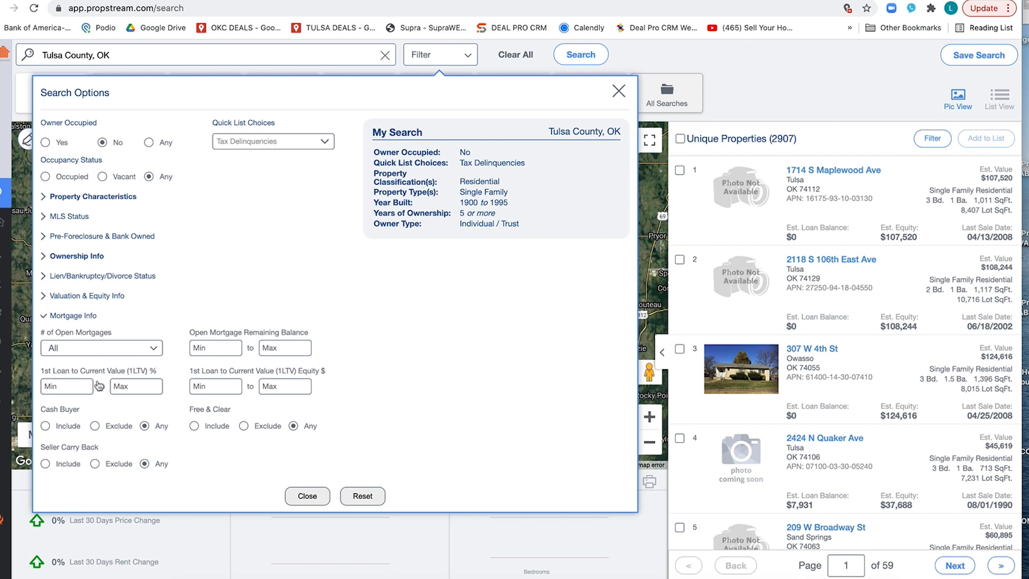
pyautogui.click(54, 315)
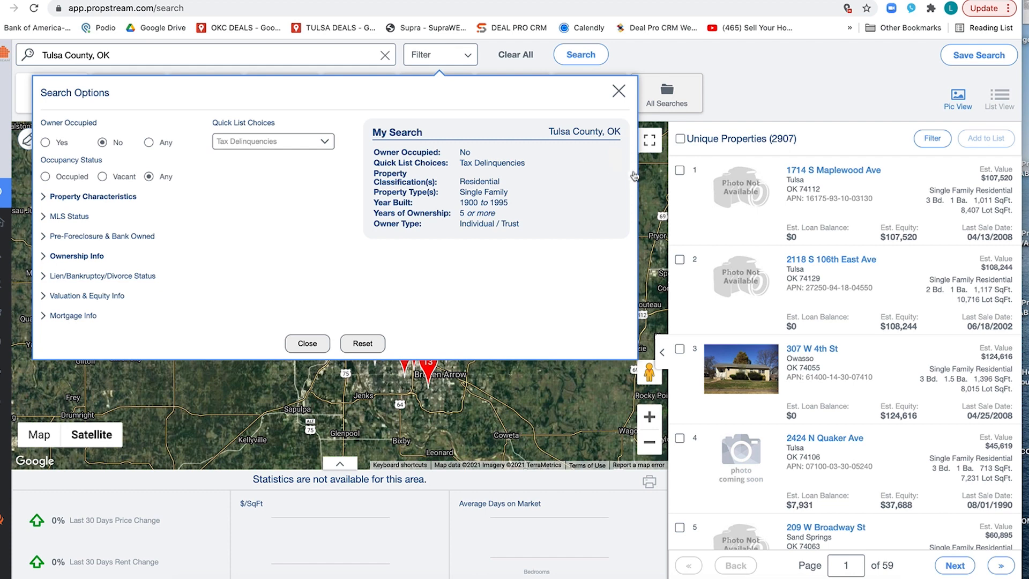
# Step: Remove the Tax Delinquencies criterion from the search and choose the Vacant quick list instead
pyautogui.click(614, 164)
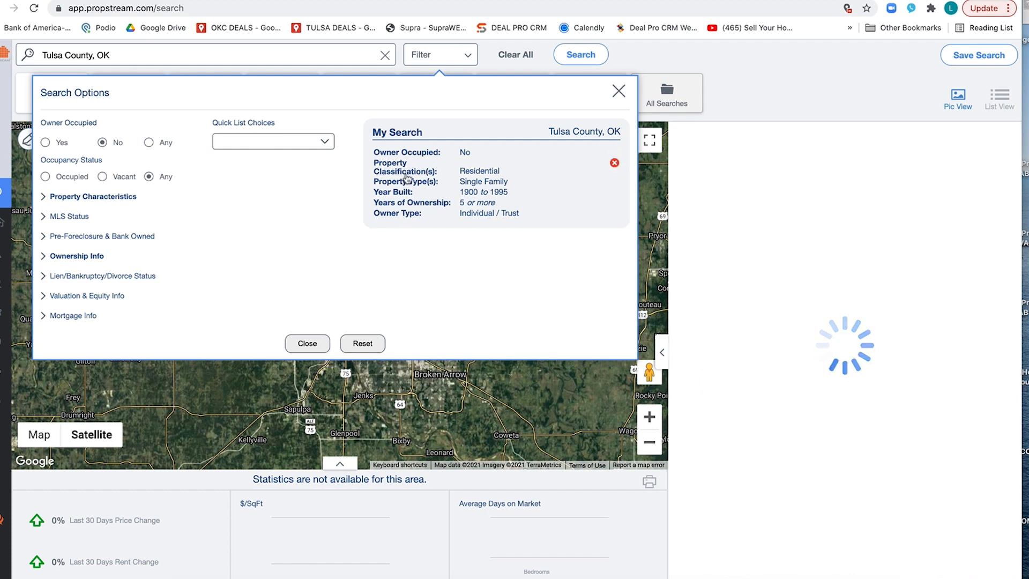
pyautogui.click(315, 139)
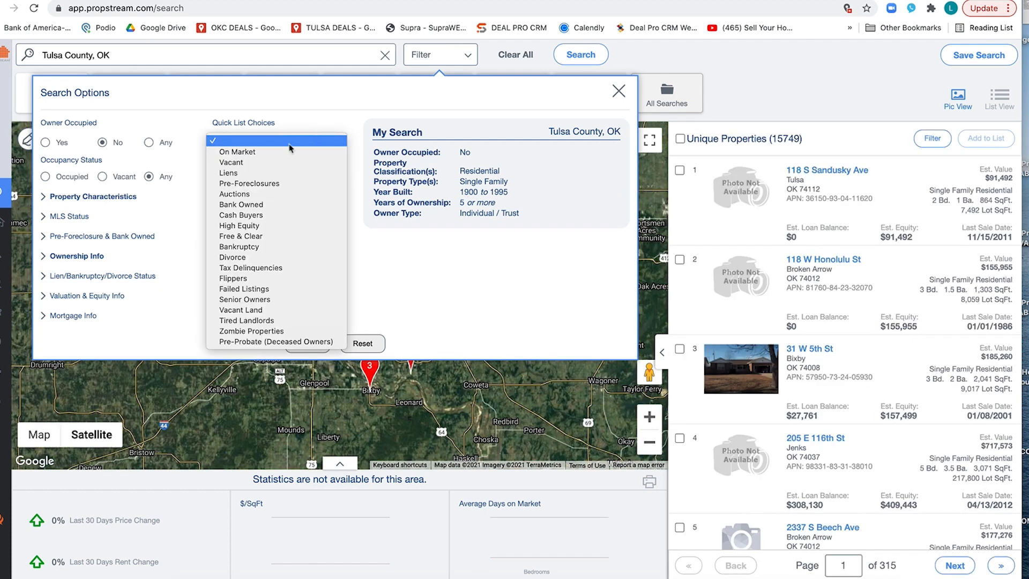
pyautogui.click(273, 167)
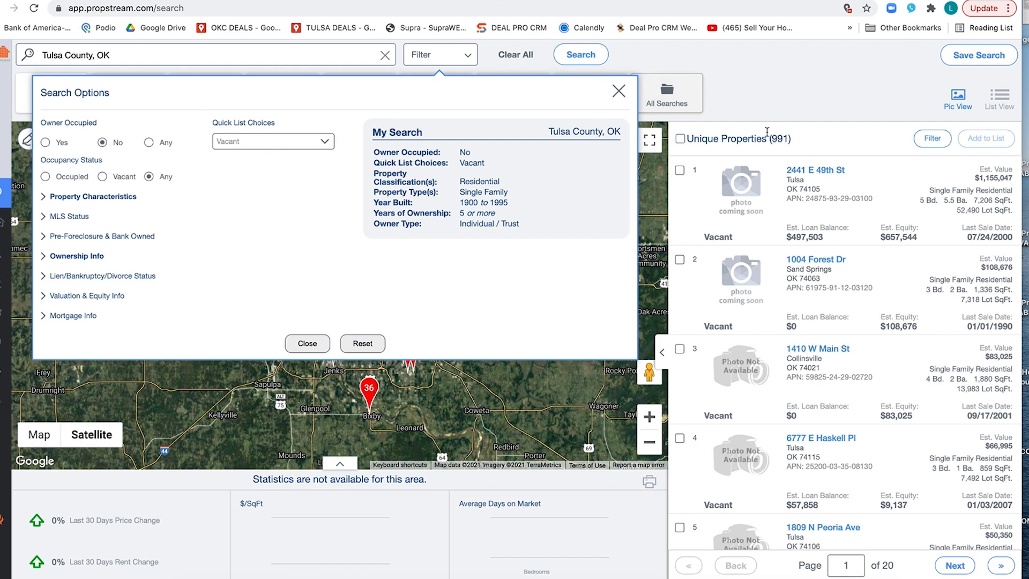
# Step: Remove the Vacant quick list criterion from the search and choose the Pre-Foreclosures quick list instead
pyautogui.click(277, 142)
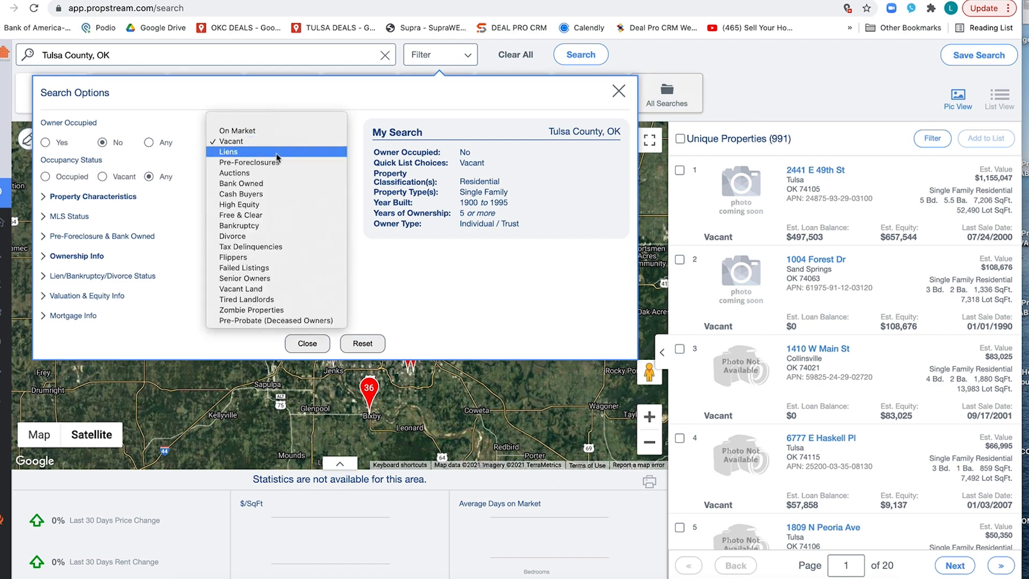
pyautogui.click(616, 163)
pyautogui.moveTo(615, 165)
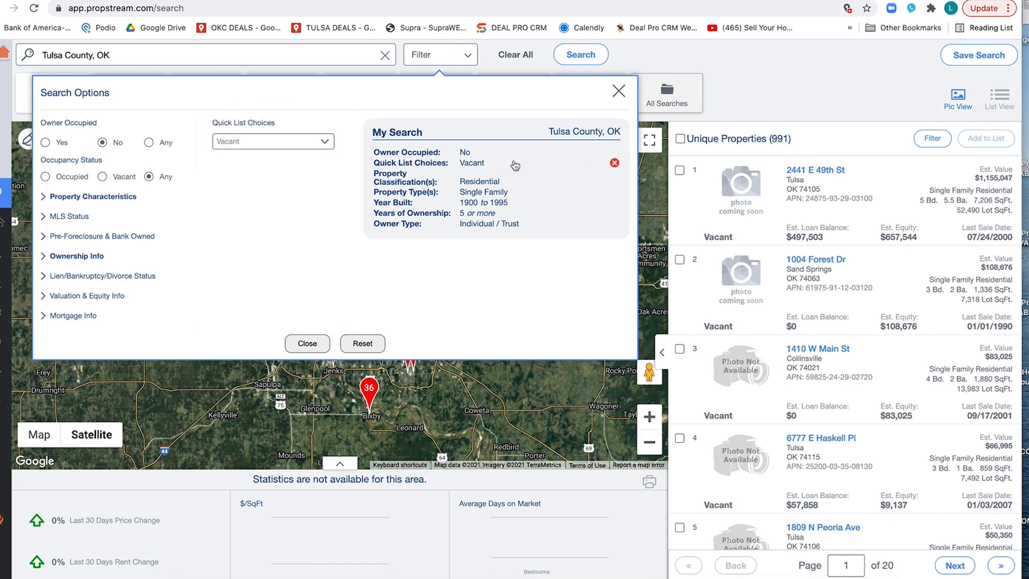
pyautogui.click(615, 166)
pyautogui.click(270, 141)
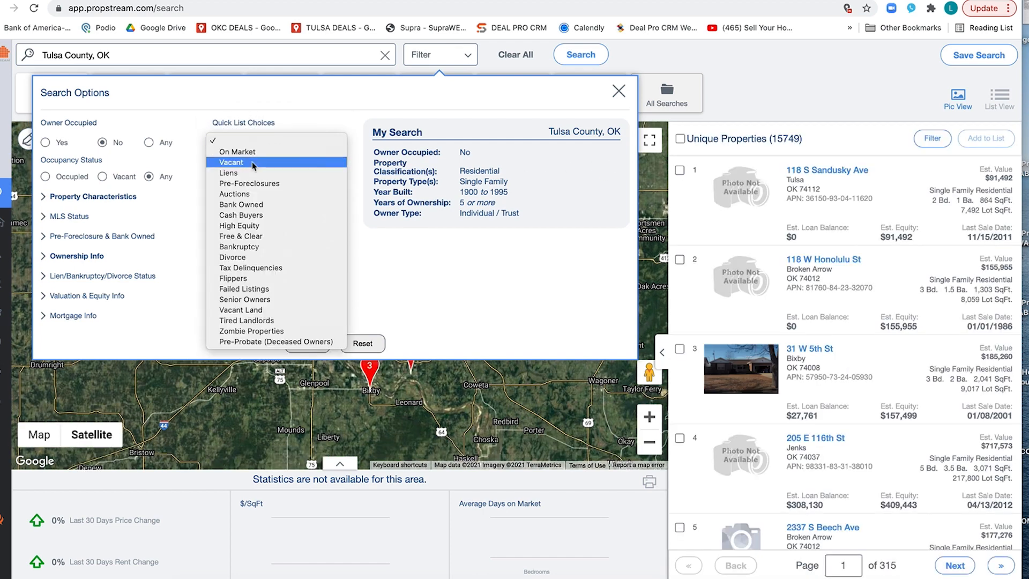
pyautogui.click(263, 184)
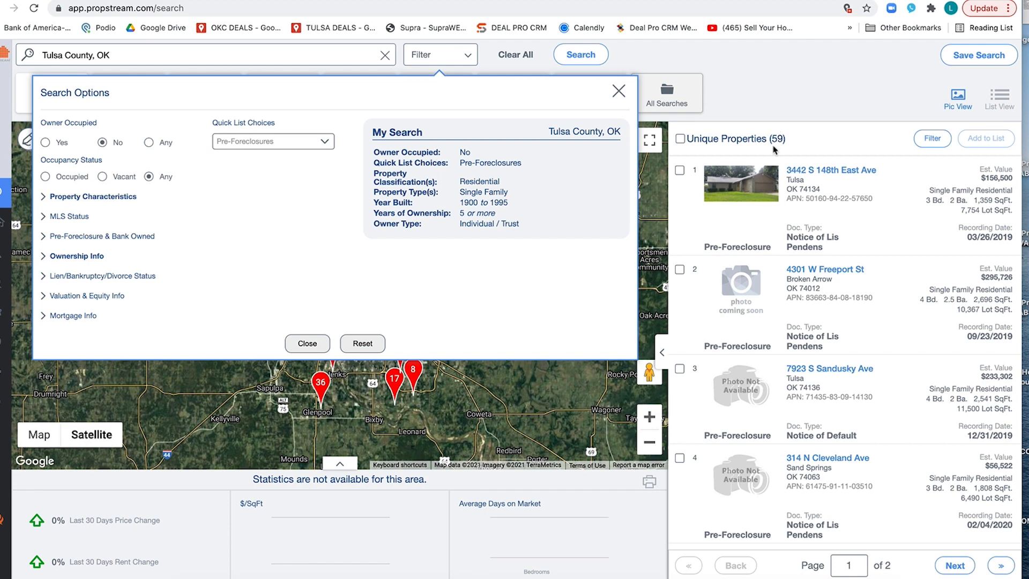
# Step: Remove the Residential property classification criterion from the search and switch the quick list to Tired Landlords
pyautogui.click(327, 143)
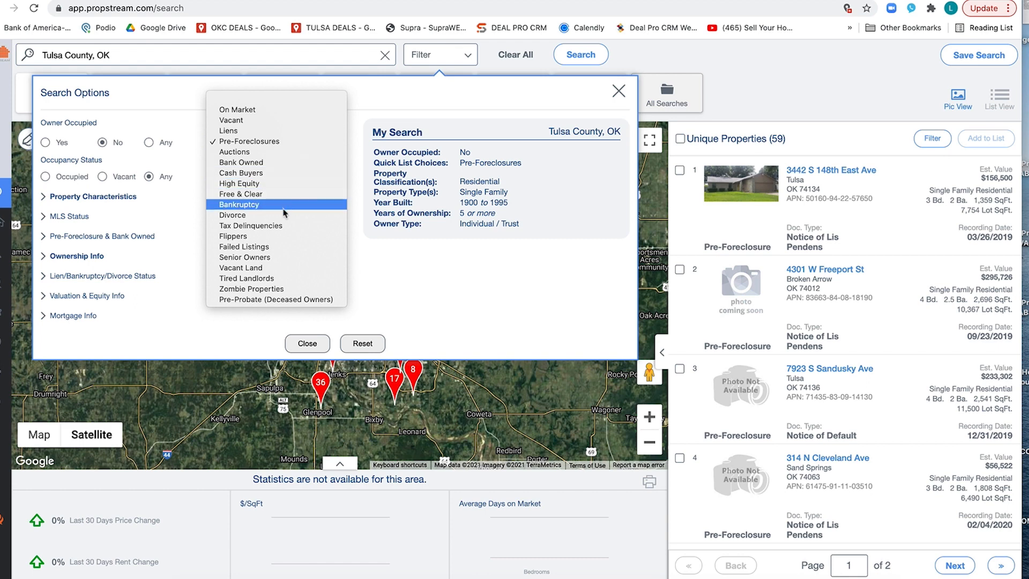
pyautogui.click(523, 181)
pyautogui.click(614, 174)
pyautogui.click(273, 141)
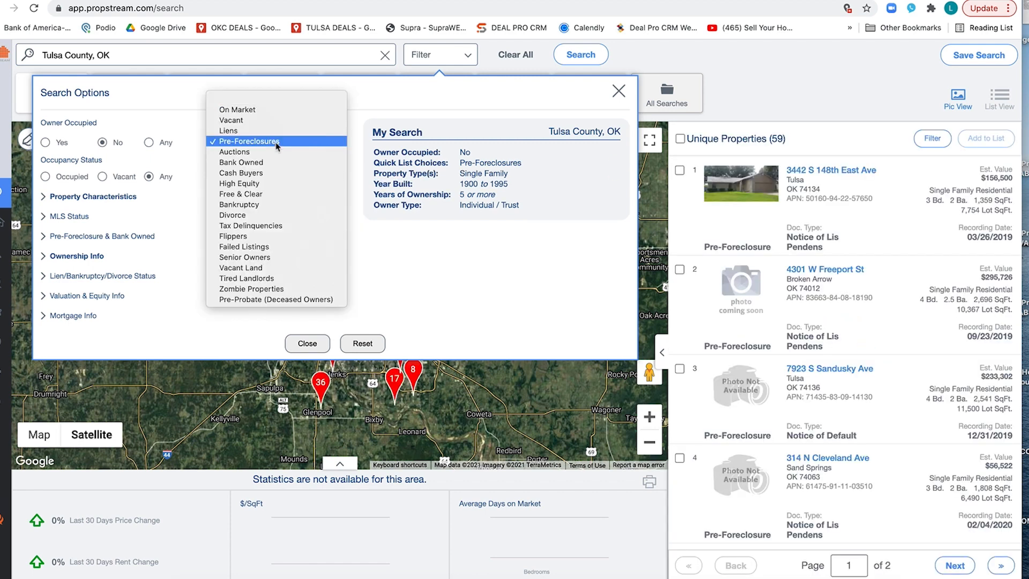
pyautogui.click(250, 279)
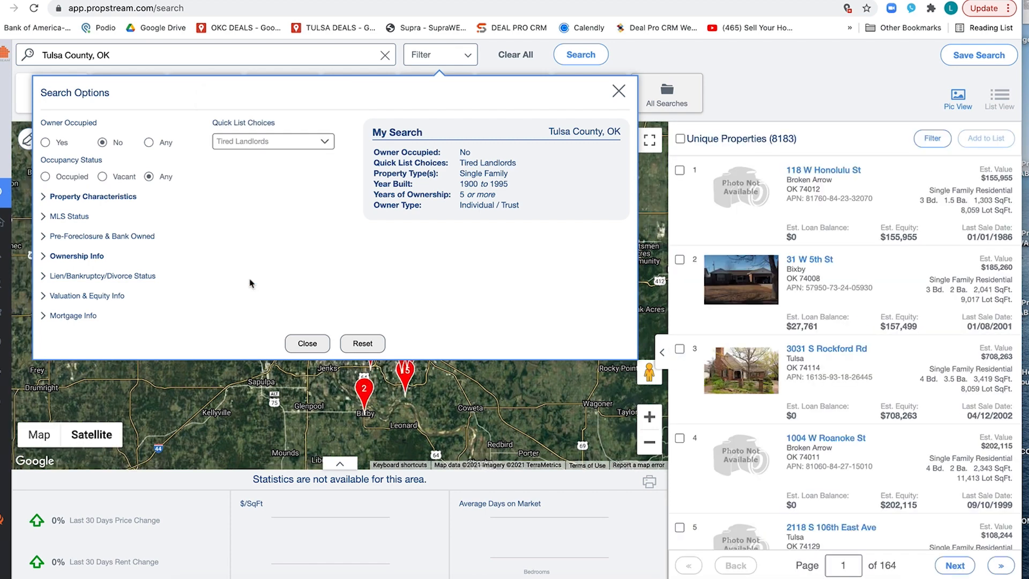
# Step: Remove the Tired Landlords criterion from the search and leave the quick list choice empty
pyautogui.moveTo(611, 171)
pyautogui.click(613, 164)
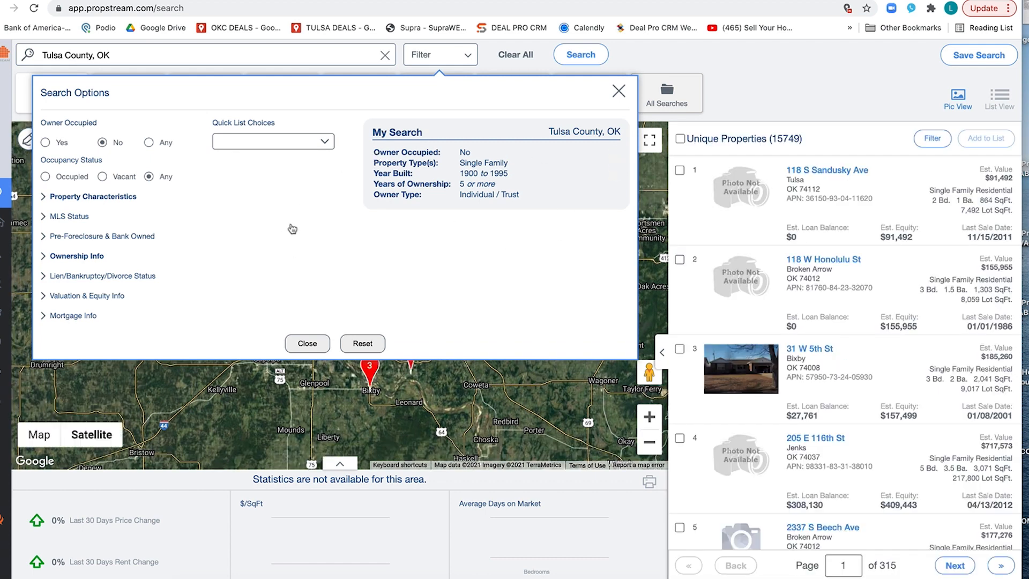
pyautogui.click(321, 143)
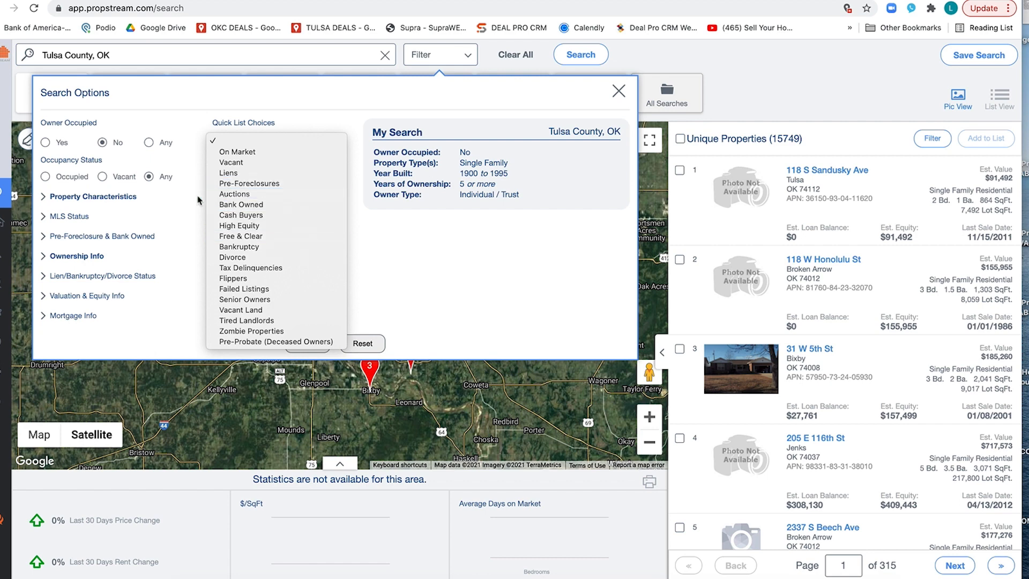
pyautogui.click(189, 229)
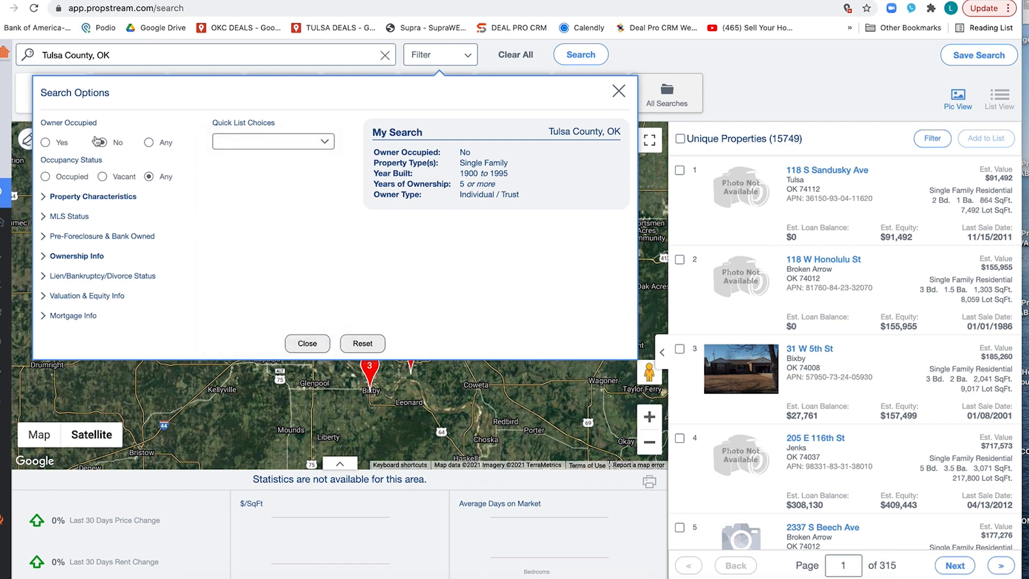